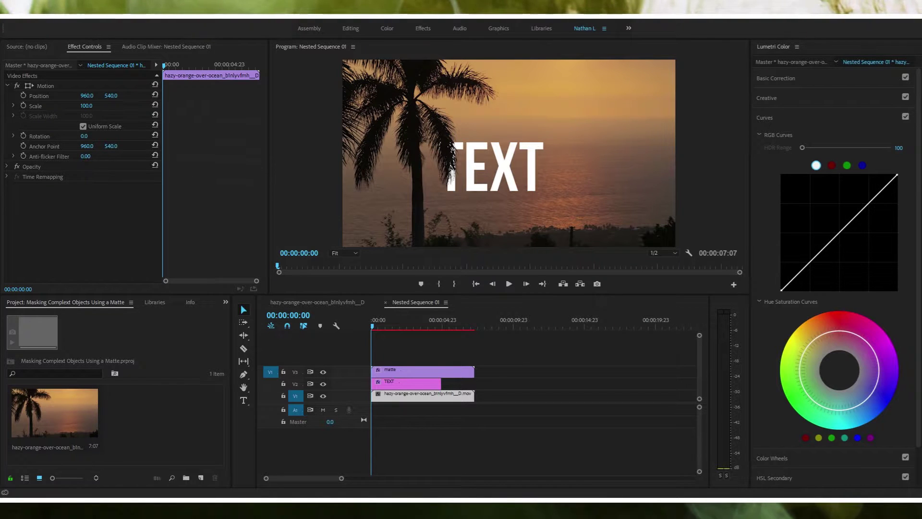
- Inspect the TEXT title and matte clip, then shift the matte clip later to about 00:00:04
{"action": "left_click", "coordinate": [328, 322]}
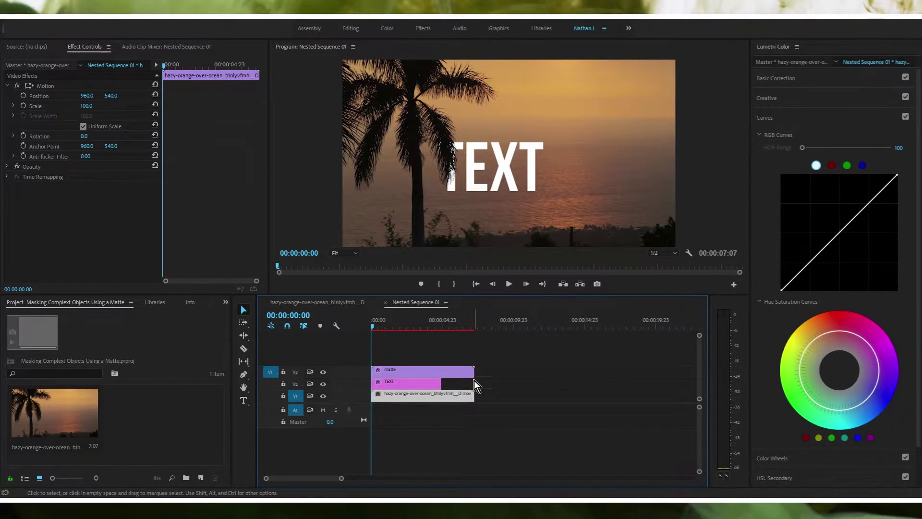
{"action": "left_click", "coordinate": [388, 380]}
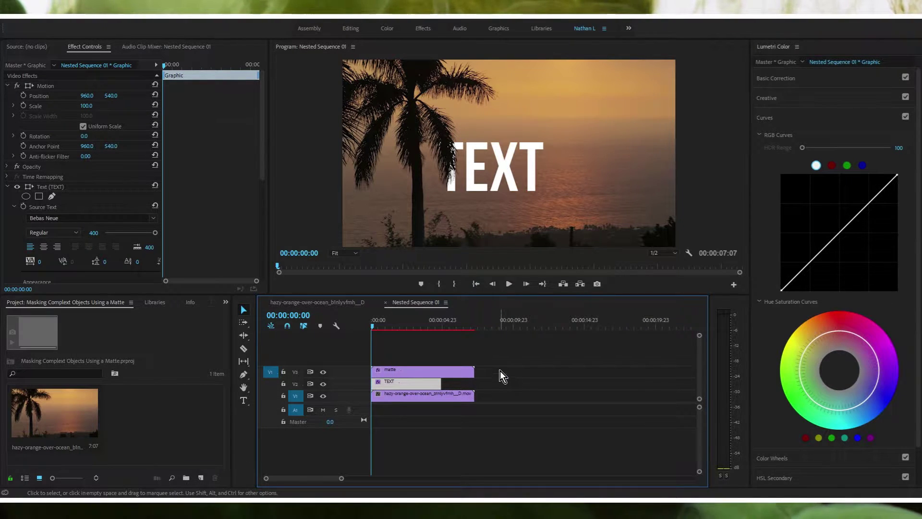
{"action": "left_click", "coordinate": [380, 371]}
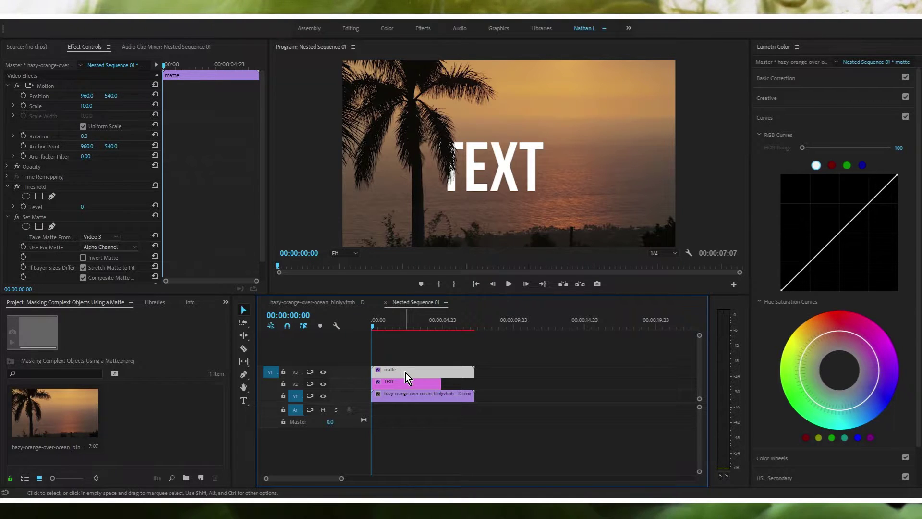
{"action": "left_click", "coordinate": [408, 355]}
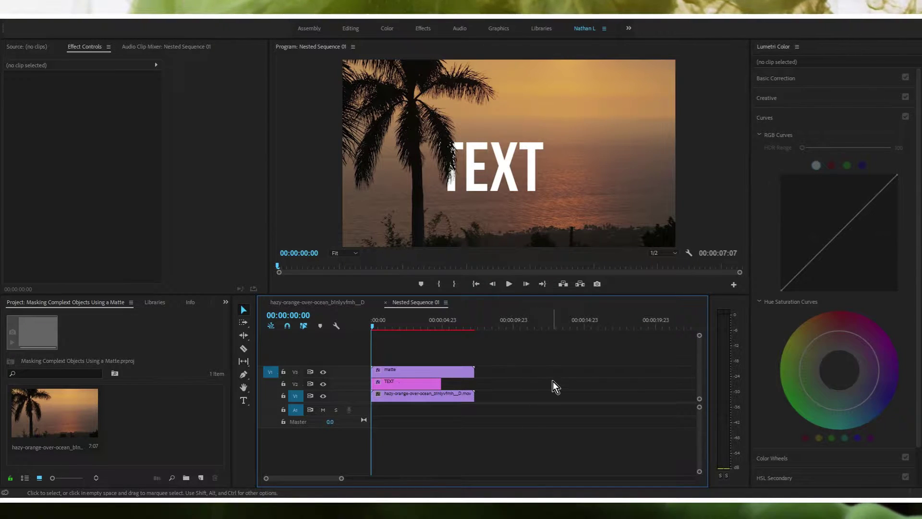
{"action": "left_click", "coordinate": [414, 372]}
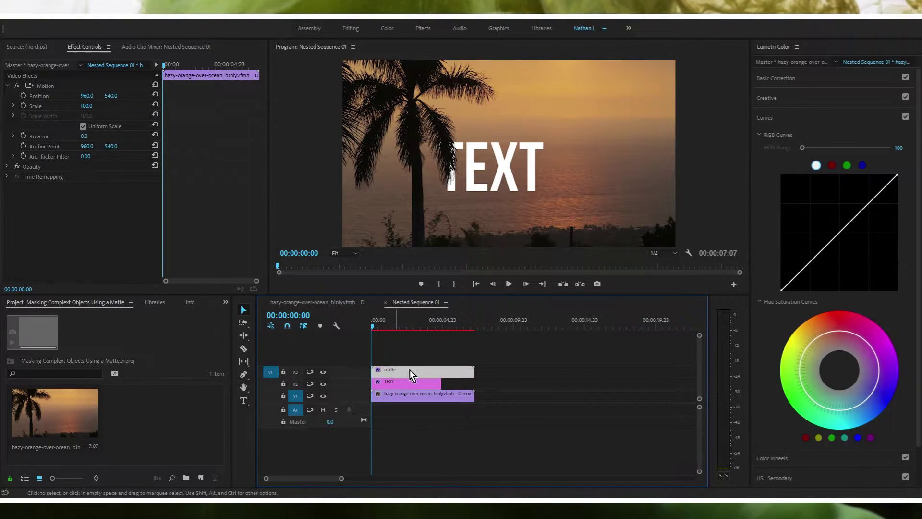
{"action": "left_click_drag", "start_coordinate": [417, 372], "coordinate": [474, 372]}
{"action": "mouse_move", "coordinate": [394, 382]}
{"action": "left_mouse_down"}
{"action": "mouse_move", "coordinate": [413, 344]}
{"action": "mouse_move", "coordinate": [391, 341]}
{"action": "mouse_move", "coordinate": [456, 386]}
{"action": "mouse_move", "coordinate": [409, 381]}
{"action": "left_mouse_up"}
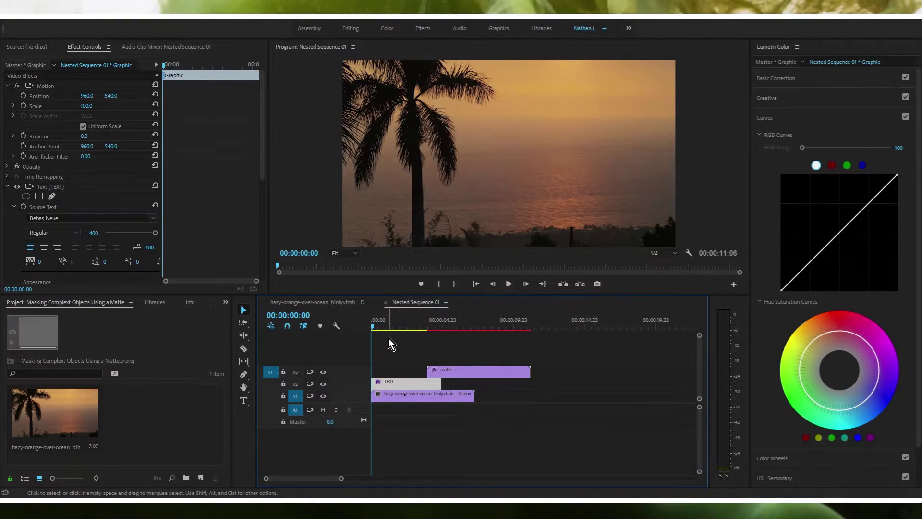
- Preview the title without the matte, then move the matte clip back to the sequence start
{"action": "left_click", "coordinate": [379, 328]}
{"action": "left_click_drag", "start_coordinate": [381, 328], "coordinate": [382, 330]}
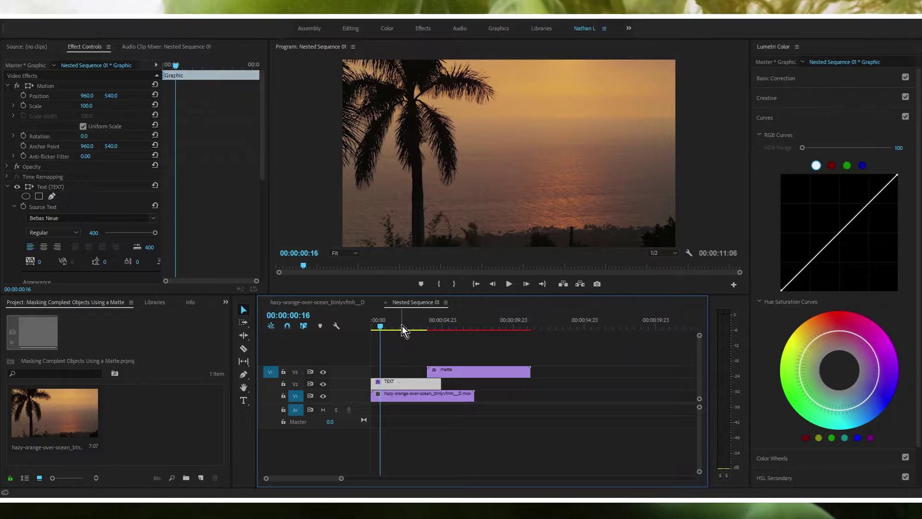
{"action": "left_click", "coordinate": [373, 330]}
{"action": "left_click_drag", "start_coordinate": [453, 370], "coordinate": [402, 371]}
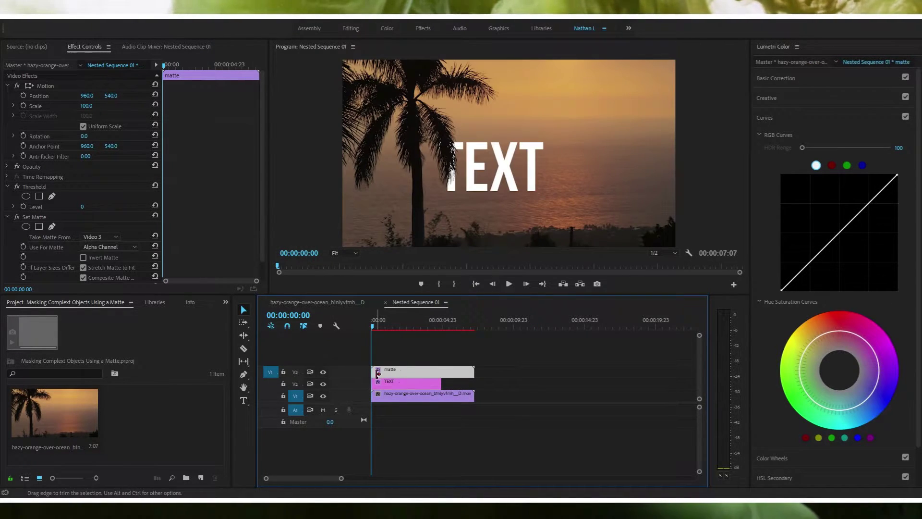
- In the main sunset sequence, place the palm footage on V1 at 00:00
{"action": "left_click", "coordinate": [322, 301]}
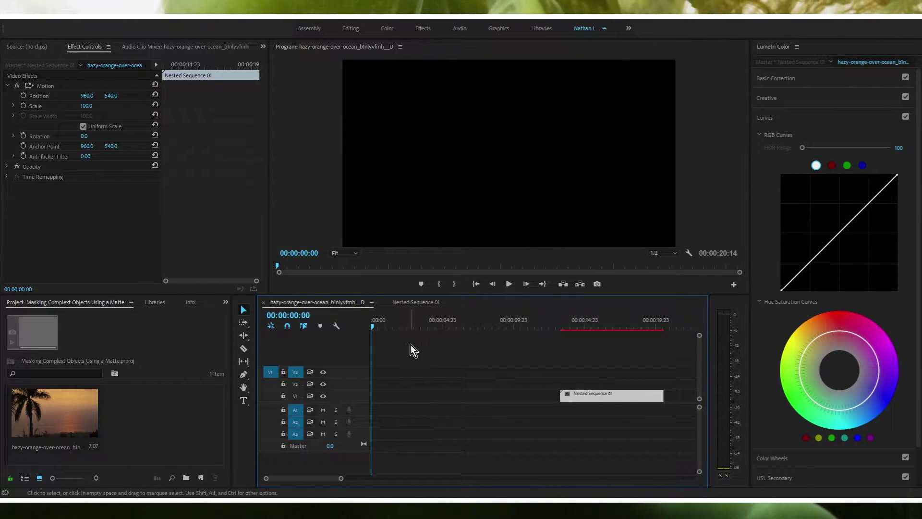
{"action": "left_click", "coordinate": [565, 325]}
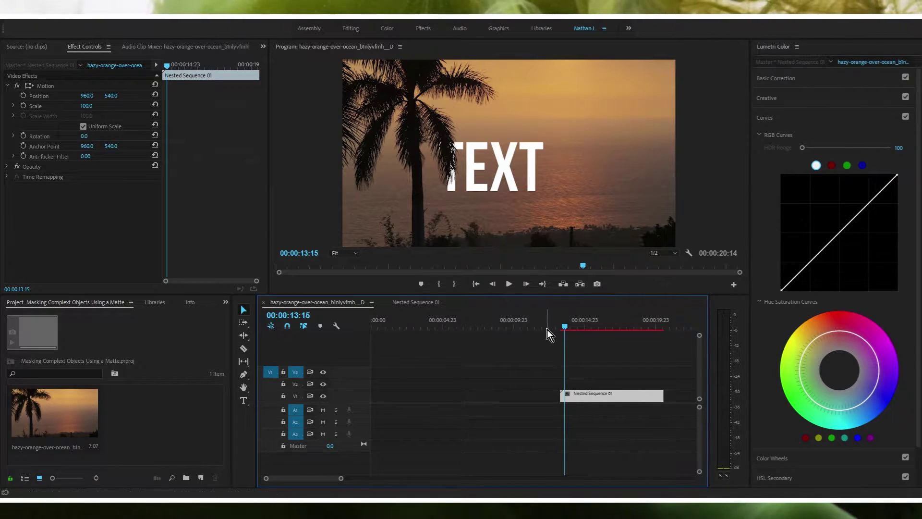
{"action": "key", "text": "Home"}
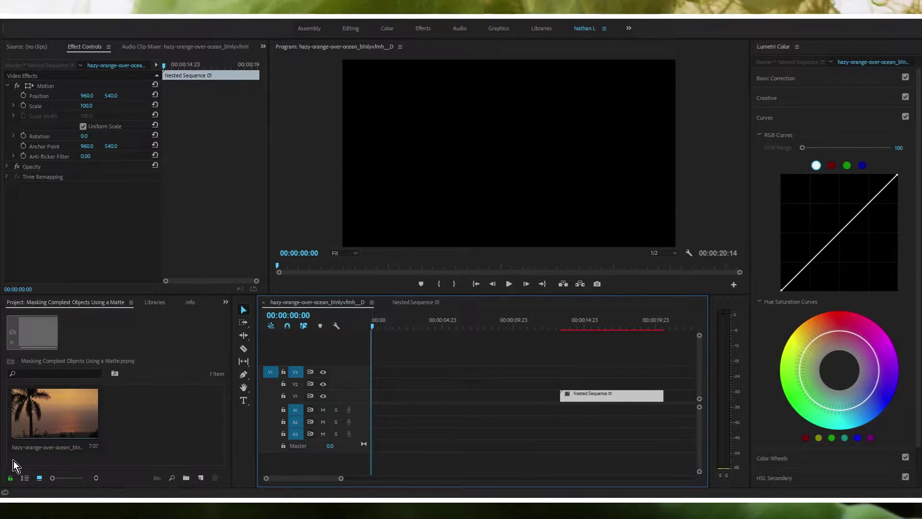
{"action": "left_click_drag", "start_coordinate": [40, 413], "coordinate": [378, 402]}
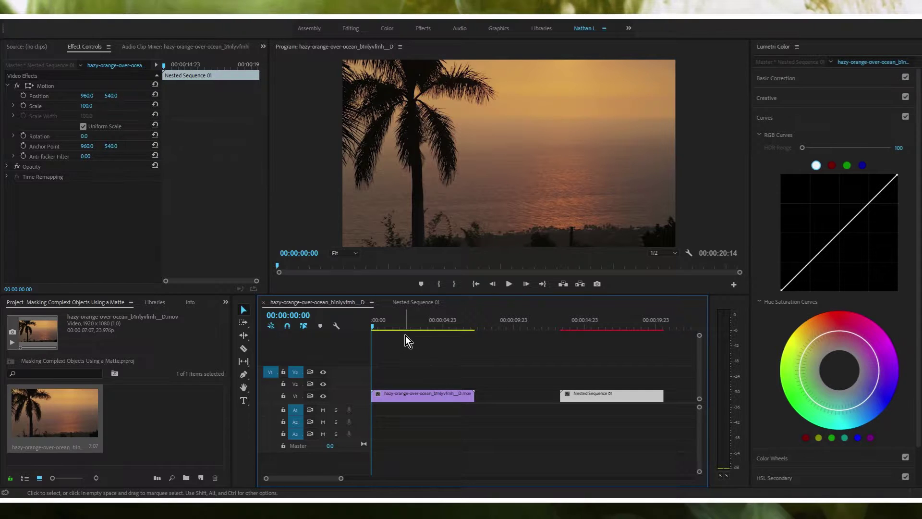
- Add a title reading 'TEXT' over the palm footage with the Type tool
{"action": "left_click", "coordinate": [424, 396]}
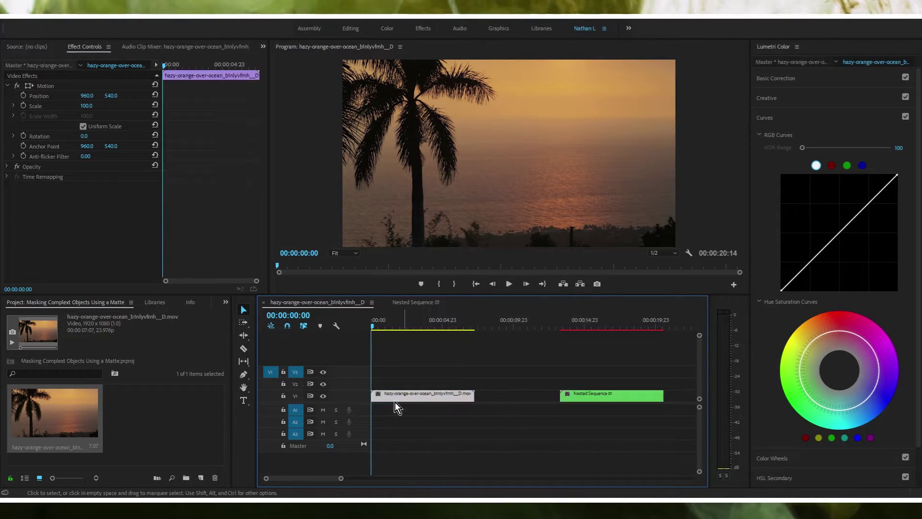
{"action": "left_click", "coordinate": [243, 400]}
{"action": "left_click", "coordinate": [479, 151]}
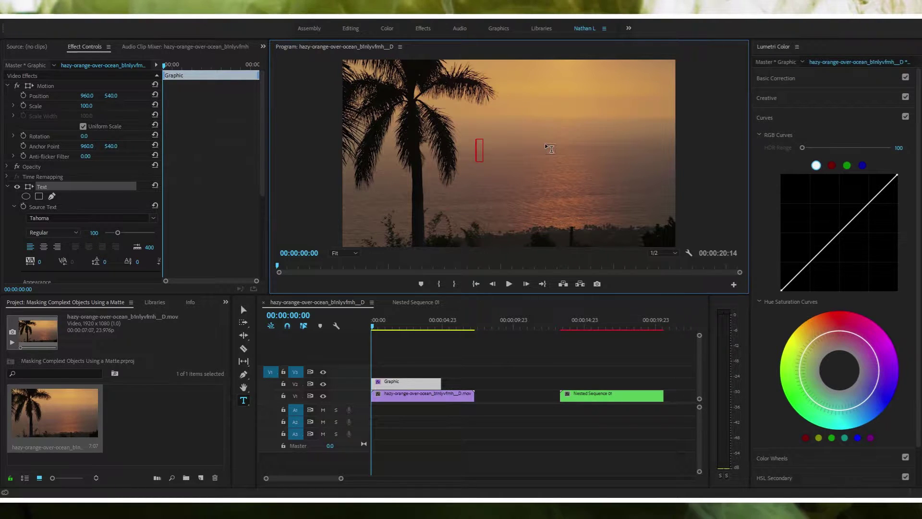
{"action": "type", "text": "TEXT"}
{"action": "key", "text": "ctrl+a"}
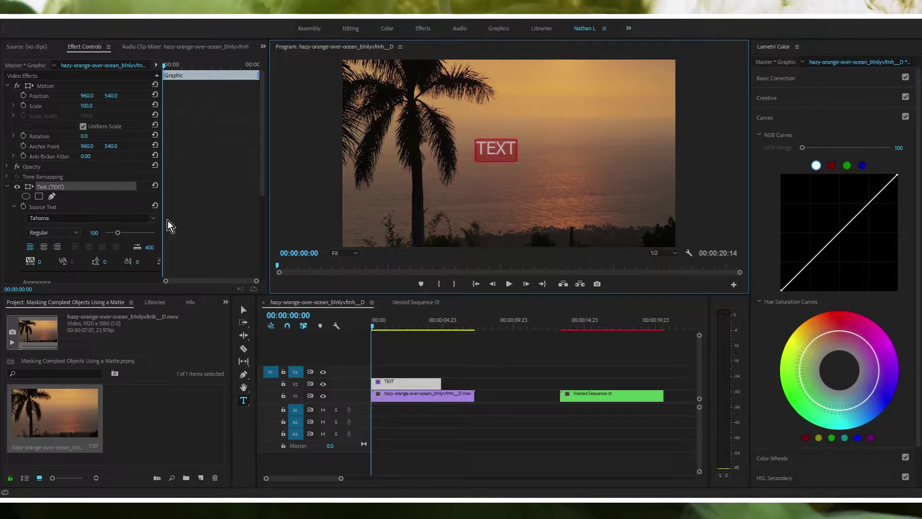
- Set the title's font to Bebas Neue at size 400 and move it right in the frame
{"action": "left_click", "coordinate": [146, 219]}
{"action": "key", "text": "Return"}
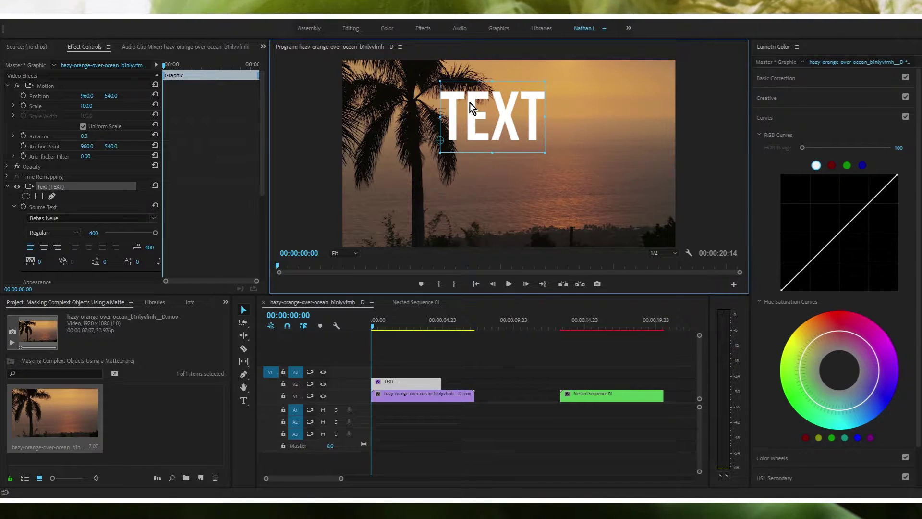
{"action": "left_click_drag", "start_coordinate": [470, 102], "coordinate": [571, 179]}
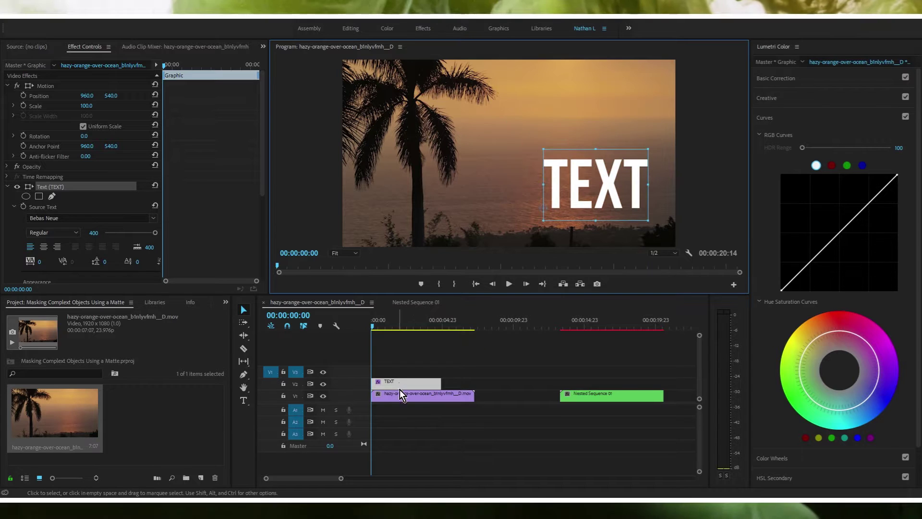
- Paste a copy of the palm footage onto V3 above the TEXT title
{"action": "left_click", "coordinate": [407, 371]}
{"action": "left_click", "coordinate": [414, 396]}
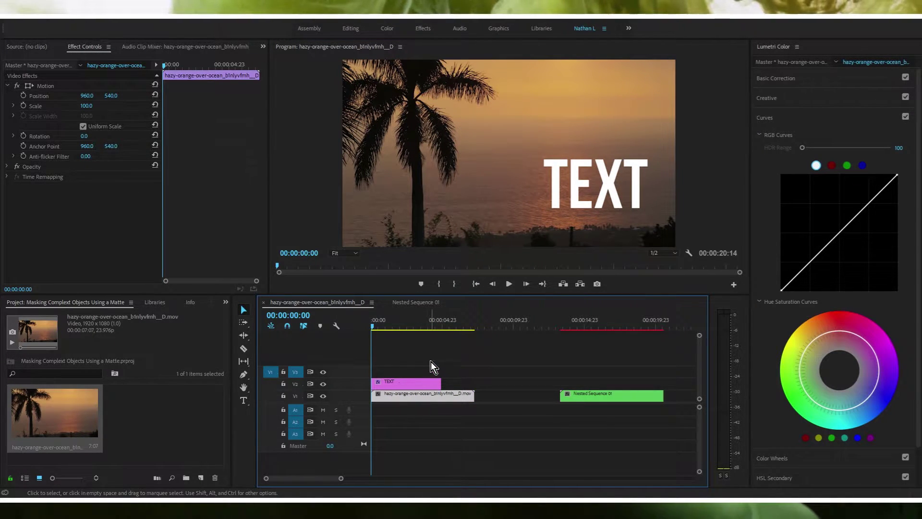
{"action": "key", "text": "ctrl+v"}
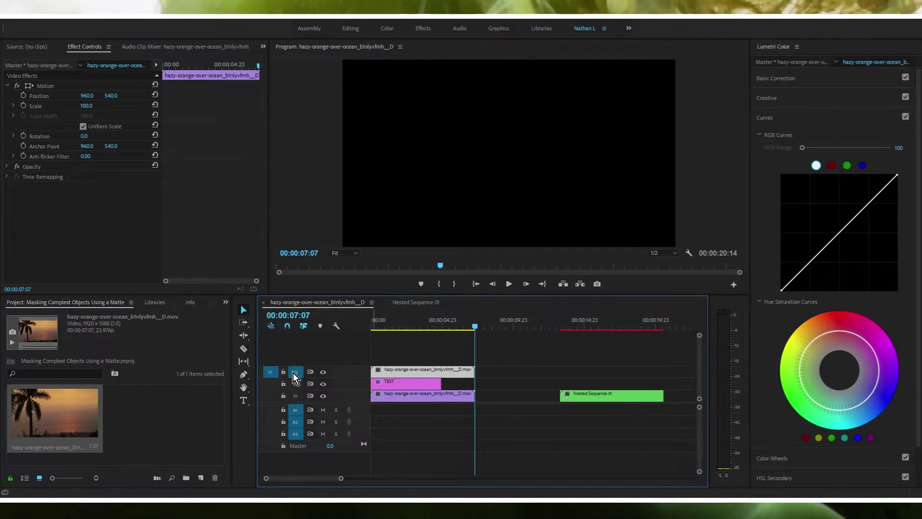
- Target track V3 instead of V1 and move the playhead to 00:00:08:06
{"action": "left_click", "coordinate": [294, 396]}
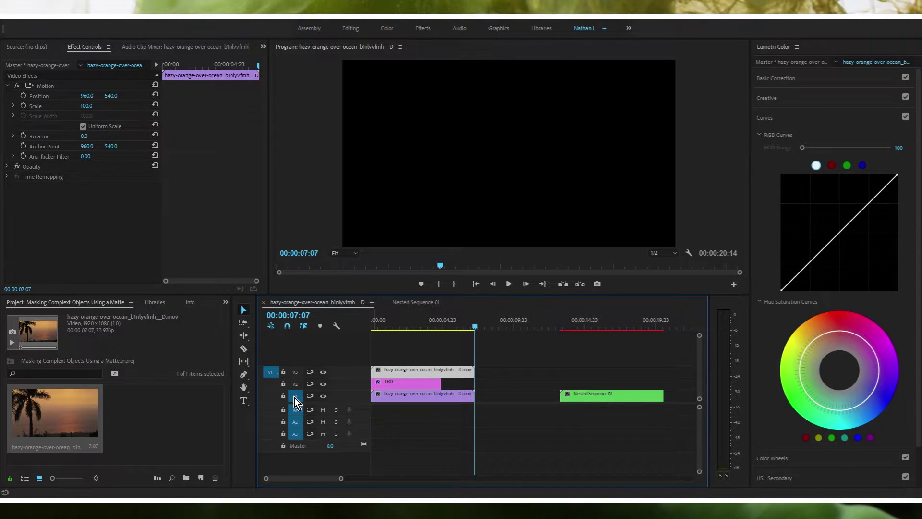
{"action": "left_click", "coordinate": [295, 398]}
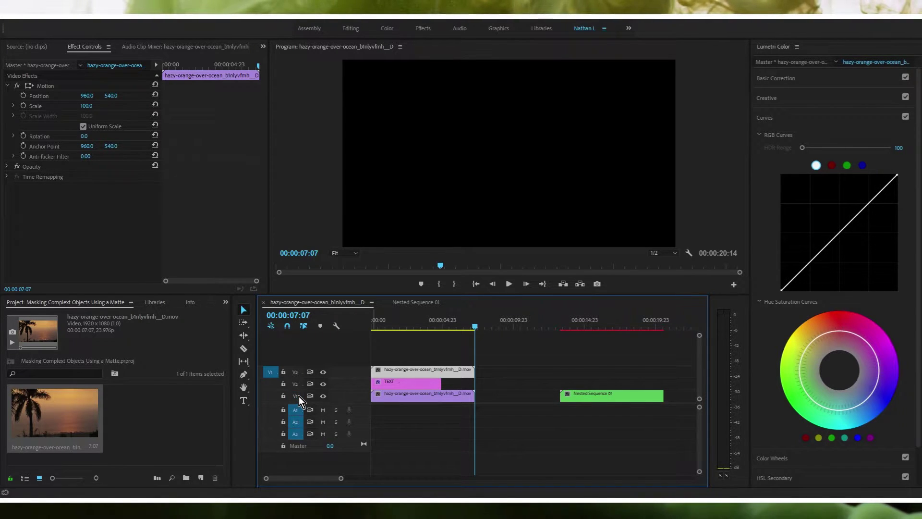
{"action": "left_click", "coordinate": [296, 372]}
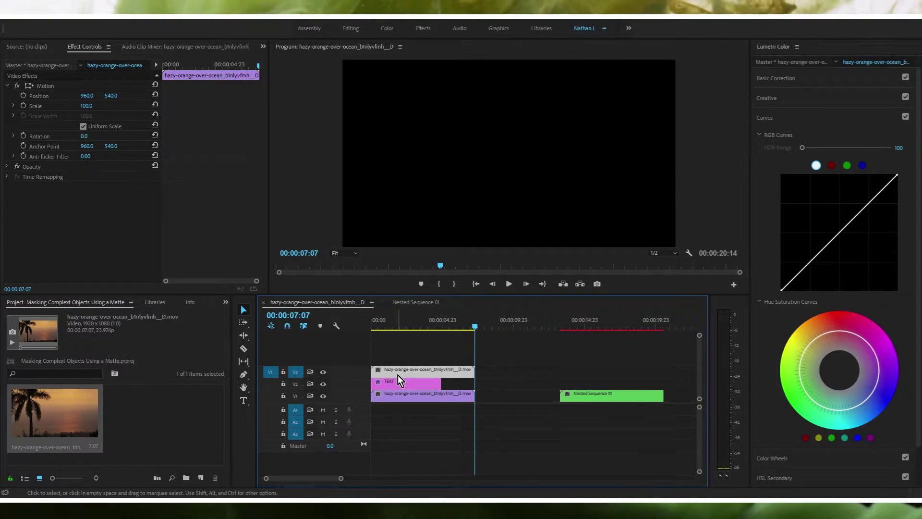
{"action": "left_click", "coordinate": [487, 324]}
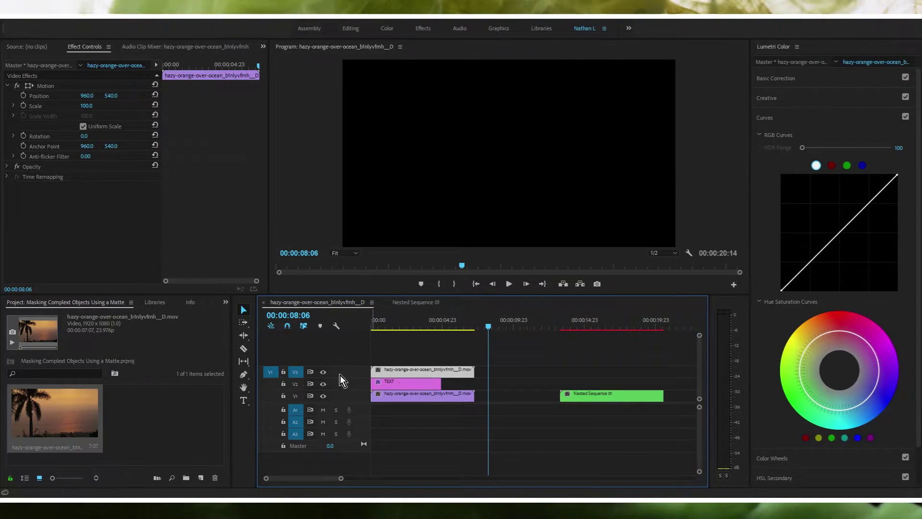
{"action": "left_click", "coordinate": [300, 394]}
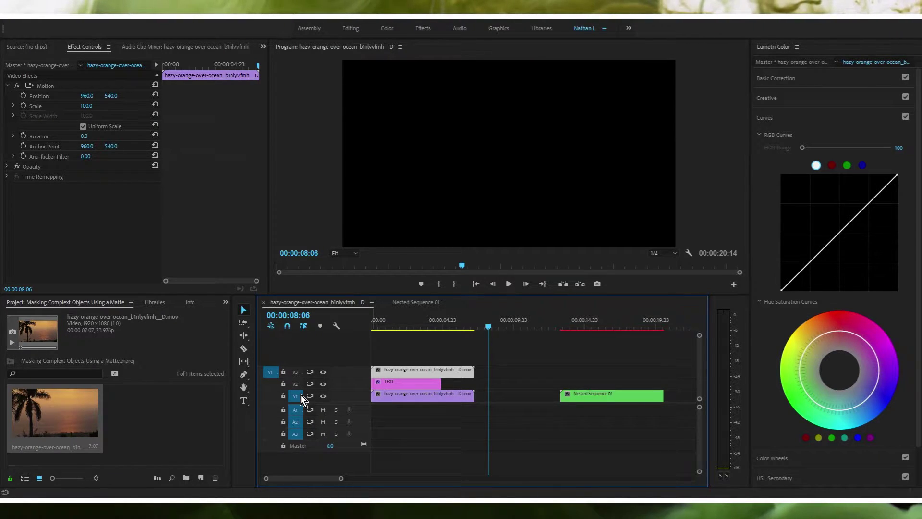
- From the sequence start, inspect the V1 palm clip, V2 TEXT clip and V3 matte clip
{"action": "key", "text": "Home"}
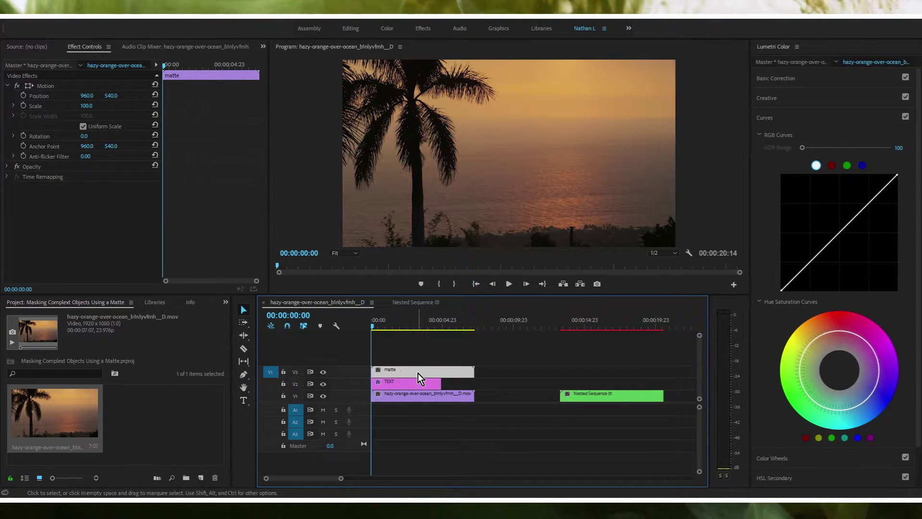
{"action": "left_click", "coordinate": [404, 395]}
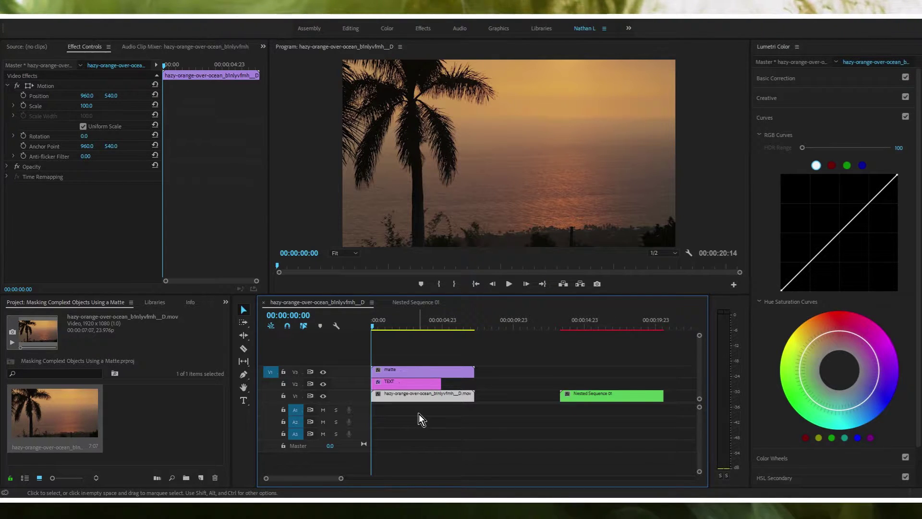
{"action": "left_click", "coordinate": [390, 381]}
{"action": "left_click", "coordinate": [415, 368]}
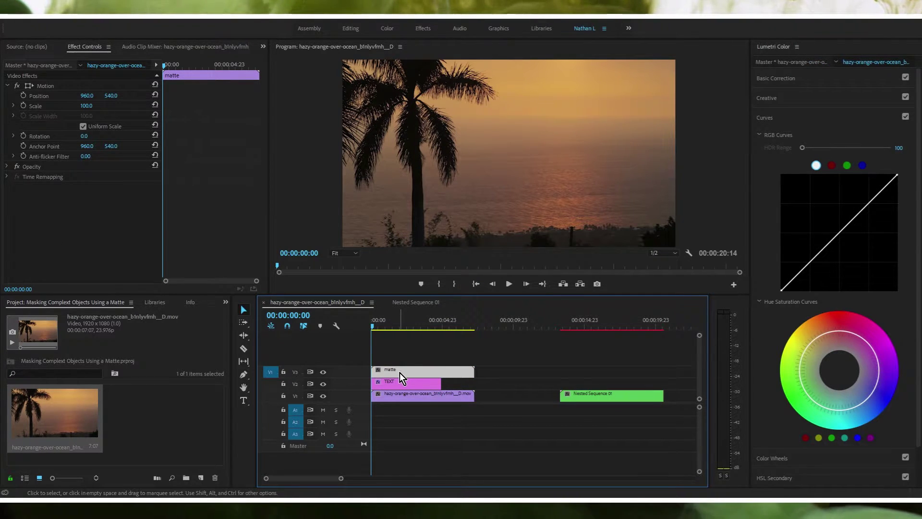
{"action": "left_click", "coordinate": [410, 393]}
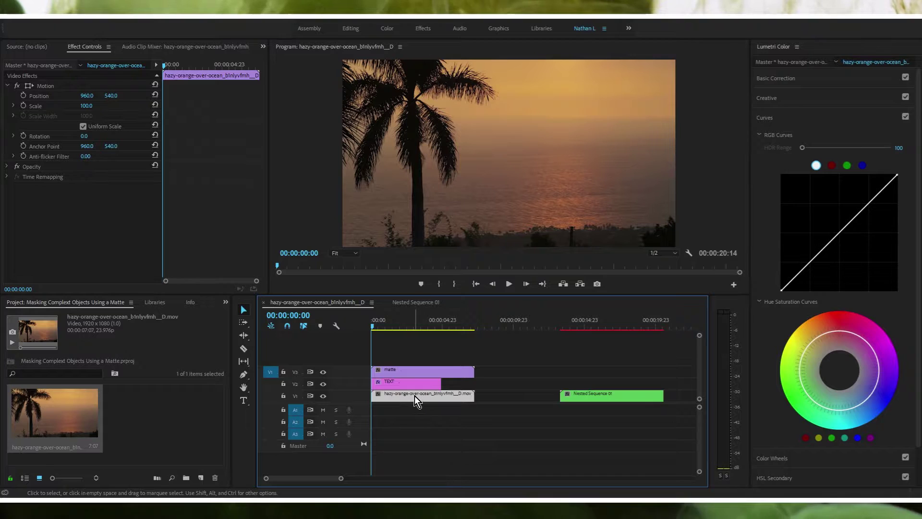
{"action": "left_click", "coordinate": [423, 370]}
{"action": "left_click", "coordinate": [410, 394]}
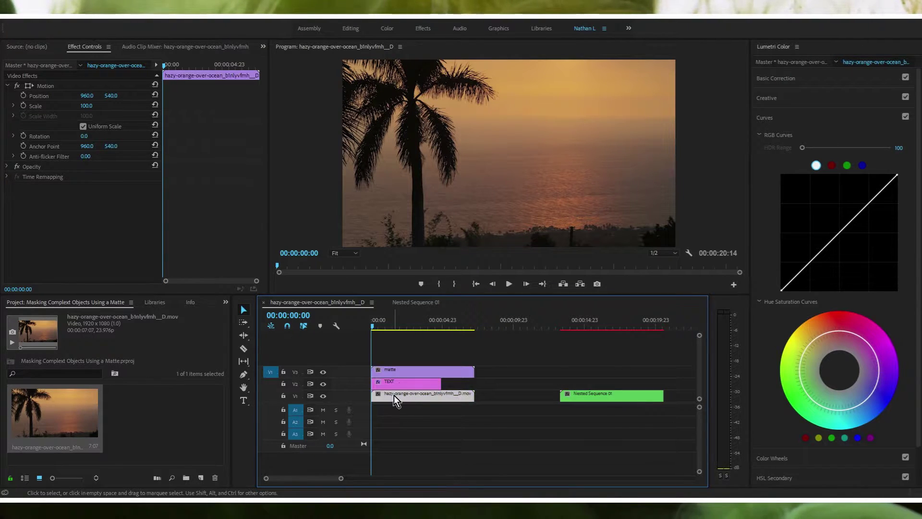
{"action": "left_click", "coordinate": [404, 370]}
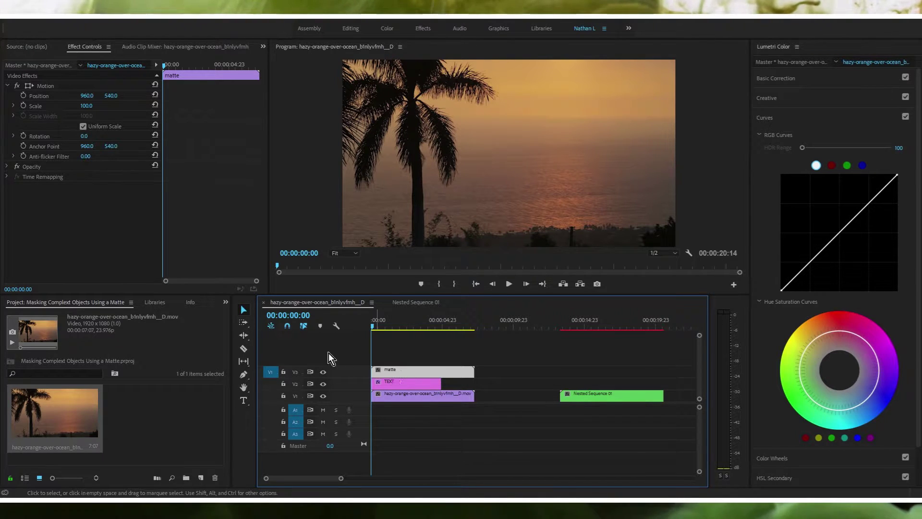
- Search the Effects panel for 'matte' and apply Set Matte to the V3 matte clip
{"action": "left_click", "coordinate": [160, 301]}
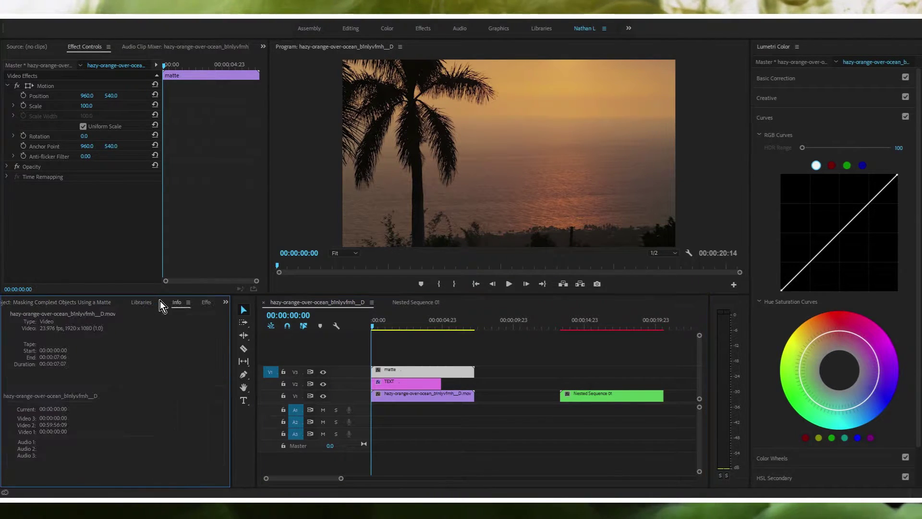
{"action": "key", "text": "shift+7"}
{"action": "left_click", "coordinate": [56, 317]}
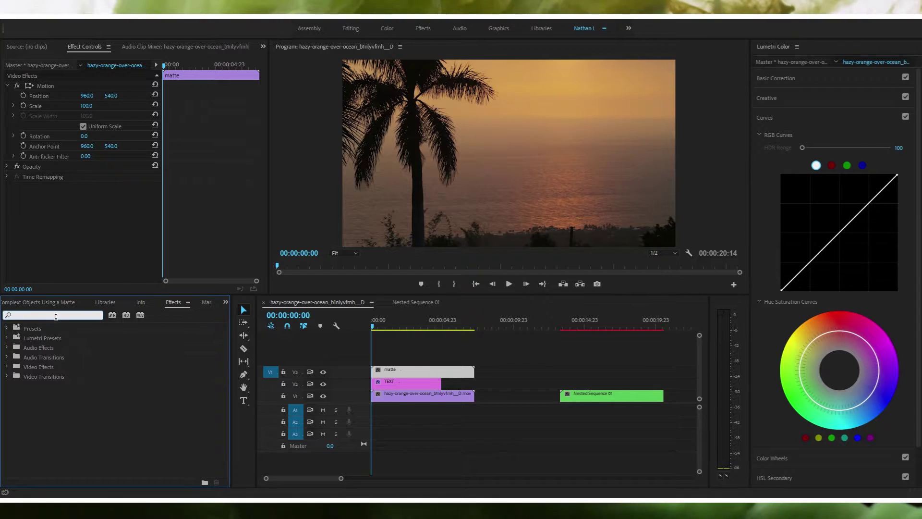
{"action": "type", "text": "matte"}
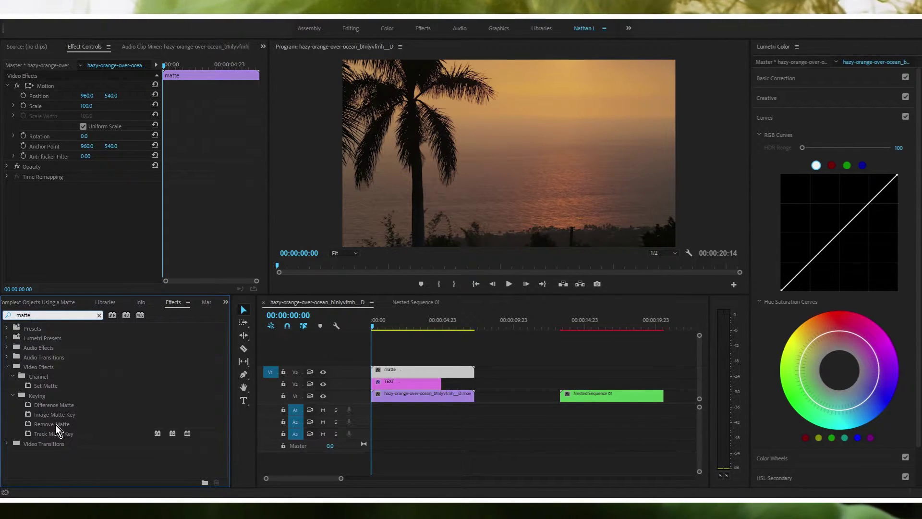
{"action": "left_click", "coordinate": [52, 387]}
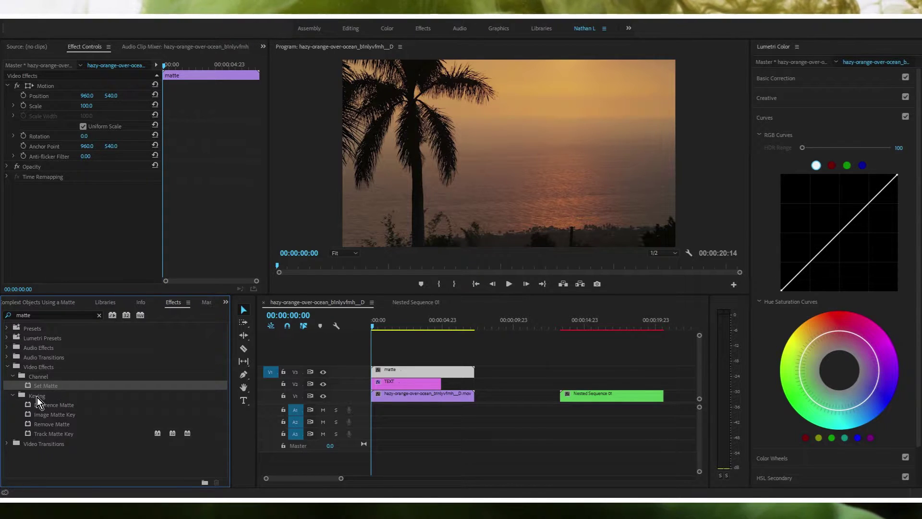
{"action": "left_click_drag", "start_coordinate": [44, 385], "coordinate": [394, 371]}
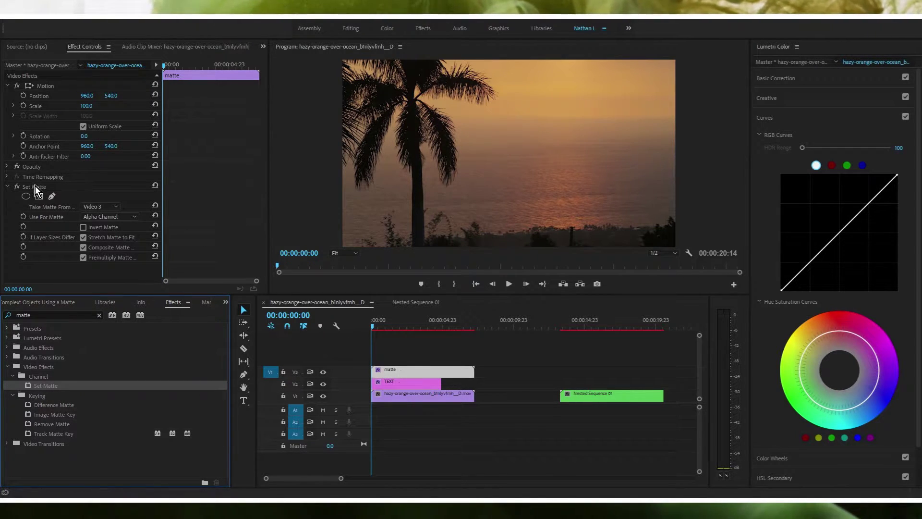
{"action": "left_click", "coordinate": [96, 208]}
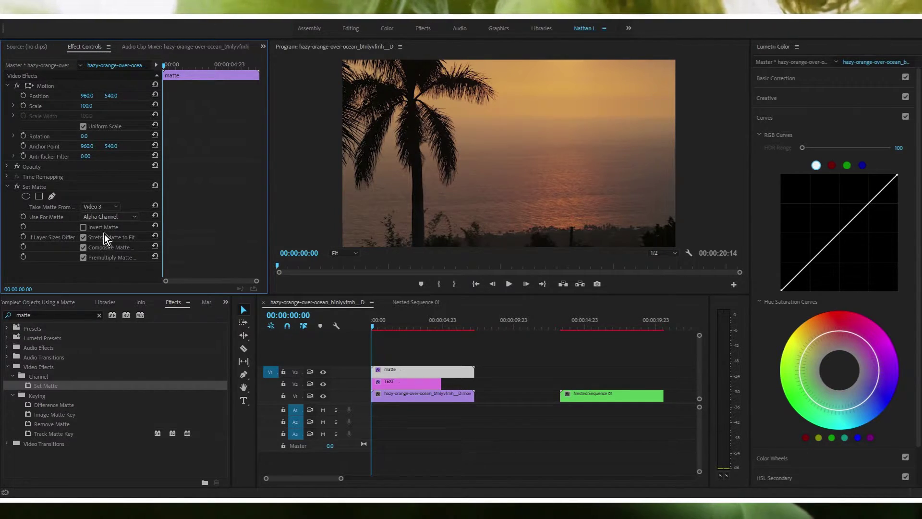
- Apply Track Matte Key to the TEXT clip on V2 and bring its settings into view
{"action": "left_click", "coordinate": [385, 384]}
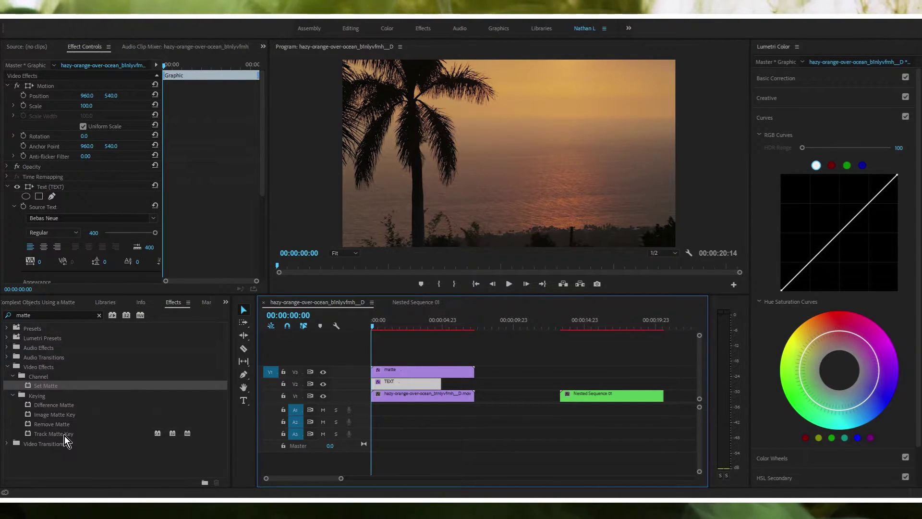
{"action": "left_click_drag", "start_coordinate": [51, 436], "coordinate": [407, 382]}
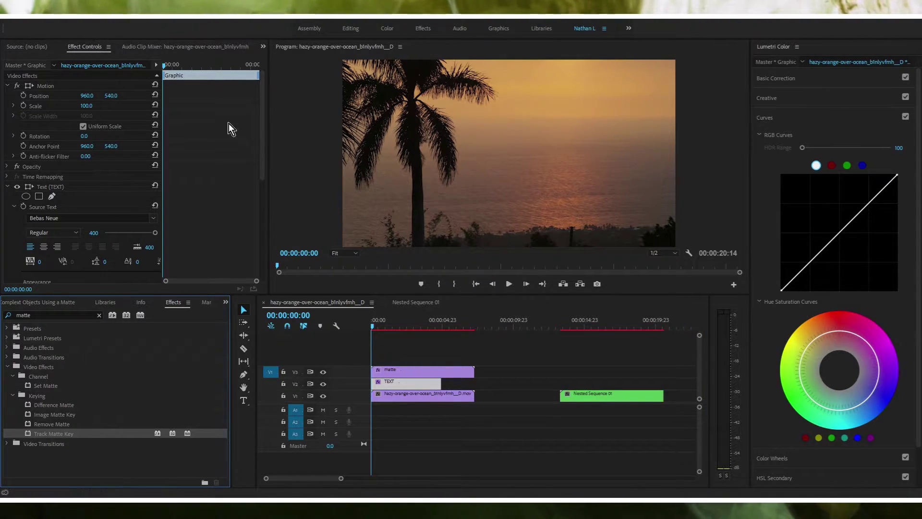
{"action": "left_click_drag", "start_coordinate": [264, 119], "coordinate": [264, 239]}
{"action": "left_click", "coordinate": [52, 228]}
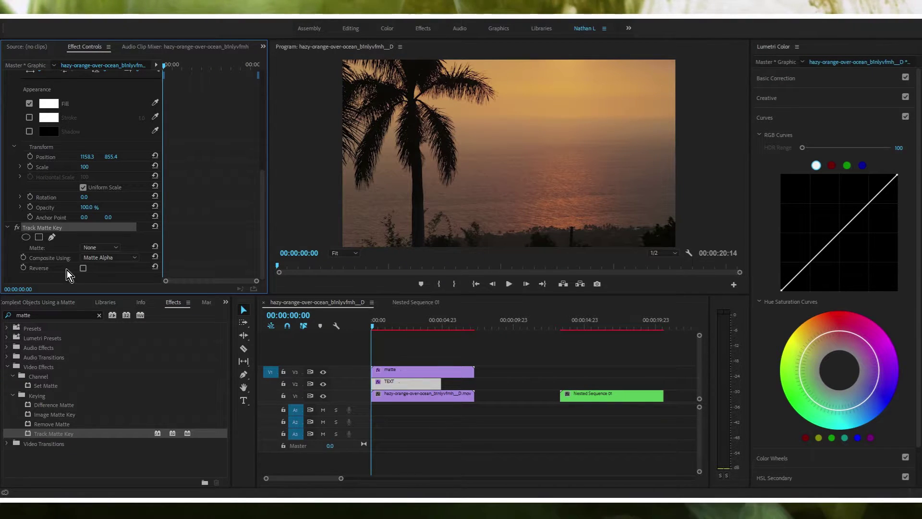
- Set Track Matte Key to use Video 3 with Matte Luma, and nudge TEXT up-left
{"action": "left_click", "coordinate": [114, 271]}
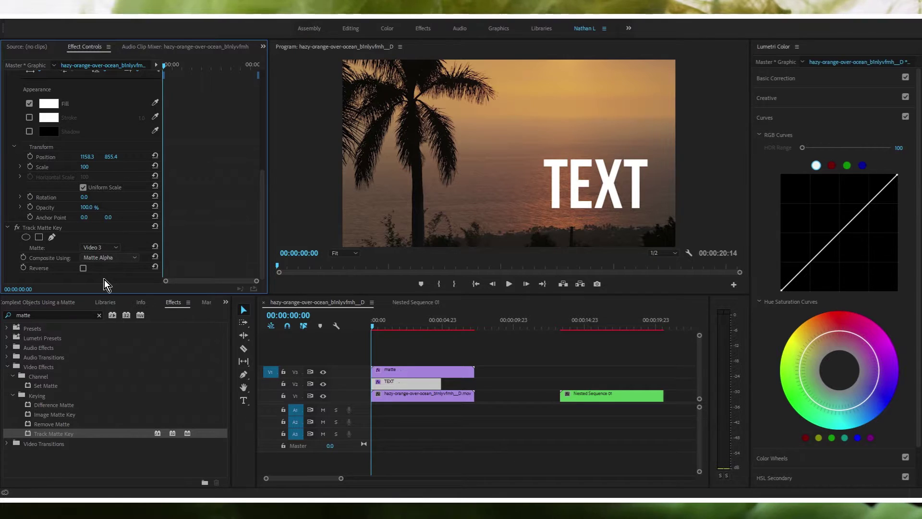
{"action": "key", "text": "Down"}
{"action": "left_click_drag", "start_coordinate": [558, 167], "coordinate": [551, 155]}
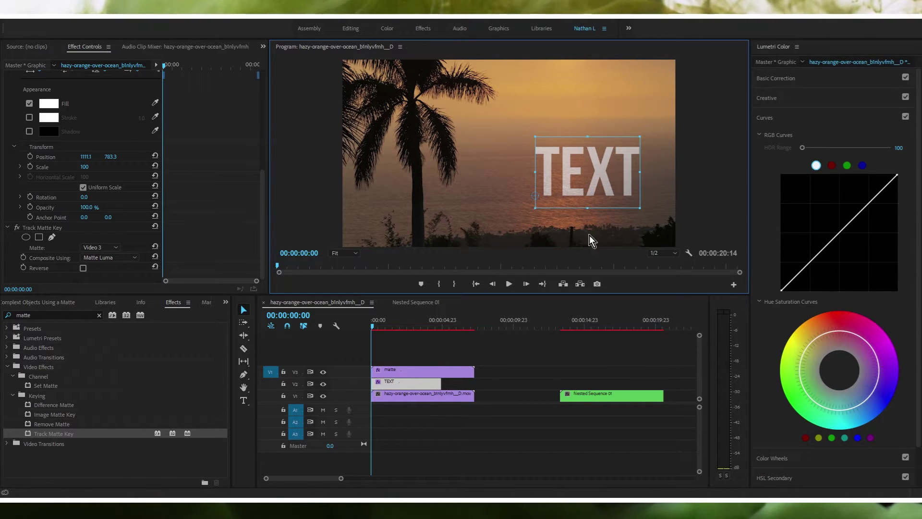
- Compare the matte clip's Set Matte and the TEXT clip's Track Matte Key settings
{"action": "left_click", "coordinate": [416, 374]}
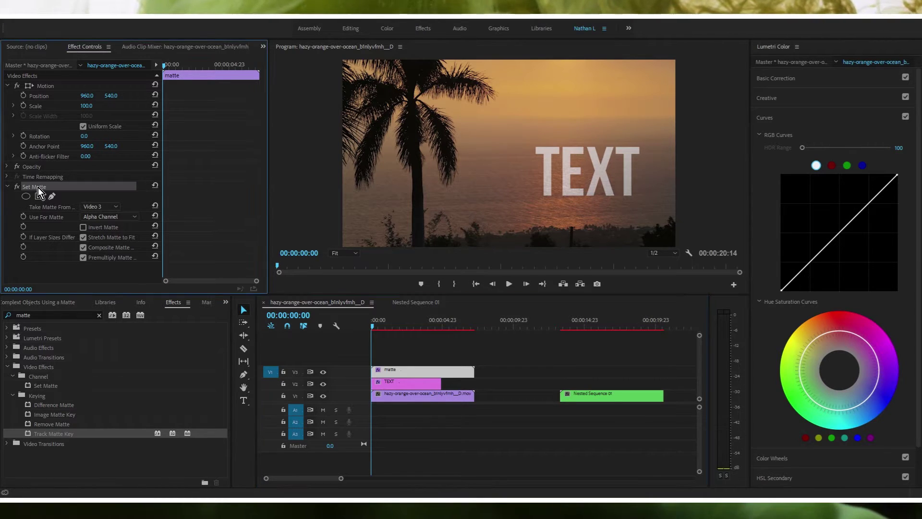
{"action": "left_click", "coordinate": [382, 382]}
{"action": "scroll", "coordinate": [226, 200], "scroll_direction": "down", "scroll_amount": 3}
{"action": "scroll", "coordinate": [226, 201], "scroll_direction": "down", "scroll_amount": 4}
{"action": "left_click", "coordinate": [55, 229]}
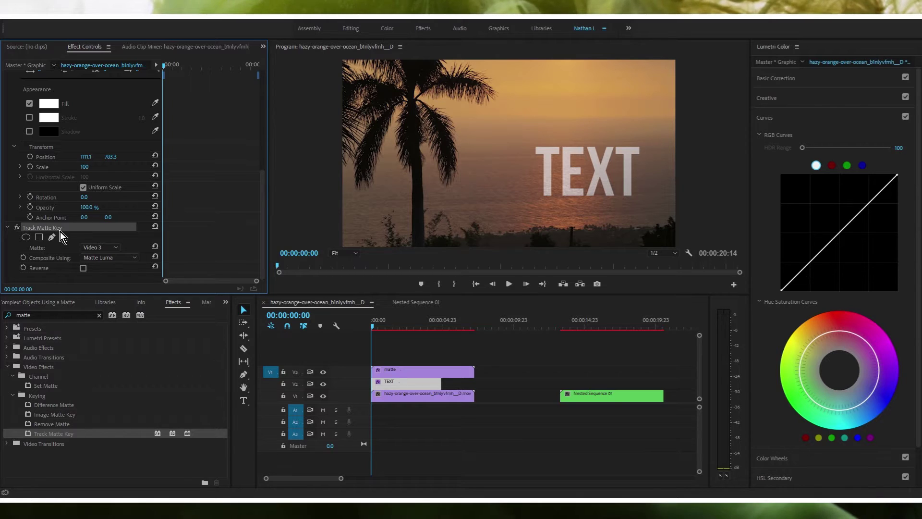
{"action": "left_click", "coordinate": [401, 374]}
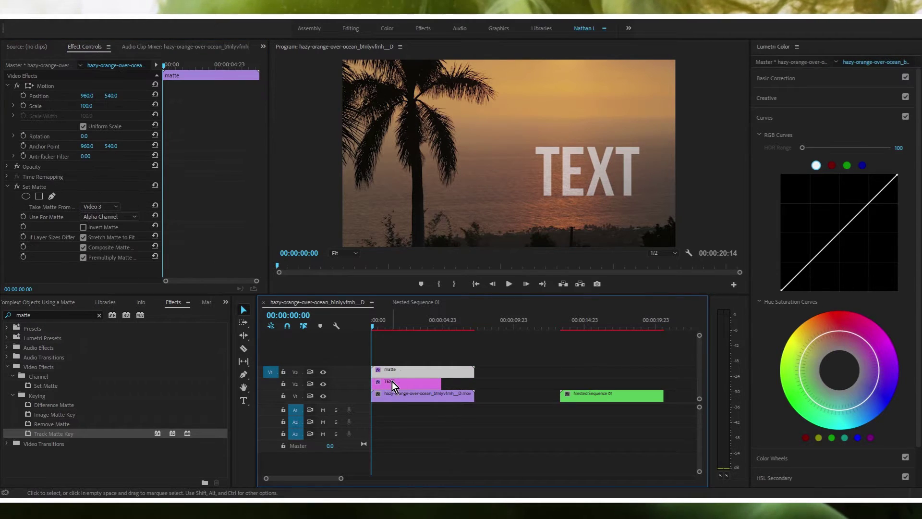
{"action": "left_click", "coordinate": [393, 382]}
{"action": "left_click", "coordinate": [391, 371]}
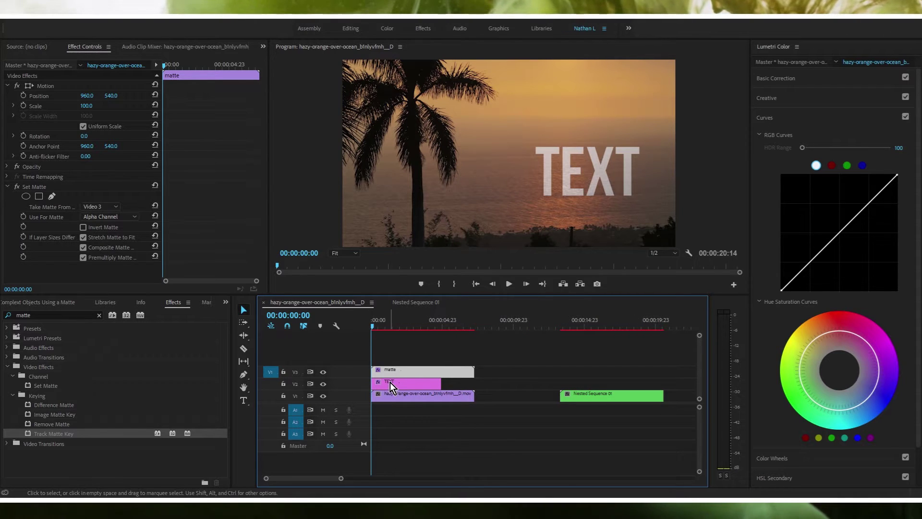
{"action": "left_click", "coordinate": [390, 382]}
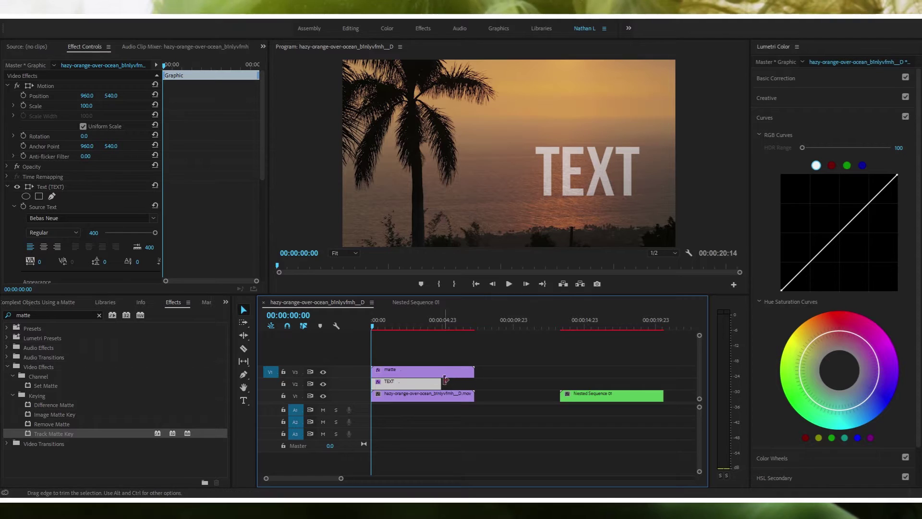
{"action": "left_click", "coordinate": [417, 374]}
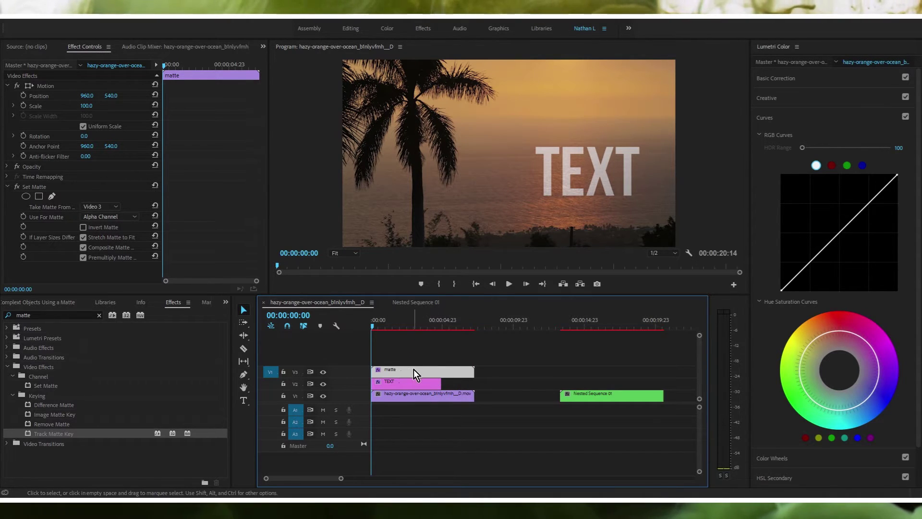
- Set the TEXT clip's Track Matte Key Composite Using to Matte Luma
{"action": "left_click", "coordinate": [409, 396]}
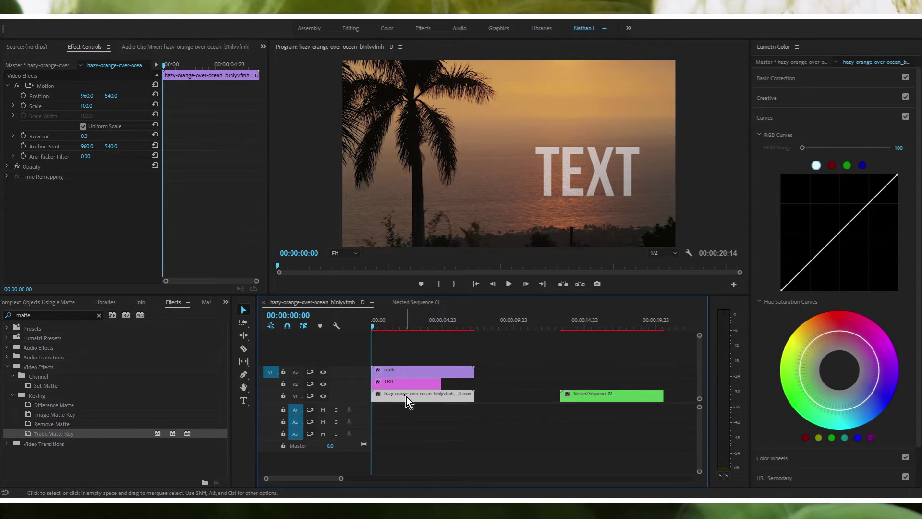
{"action": "left_click", "coordinate": [408, 384]}
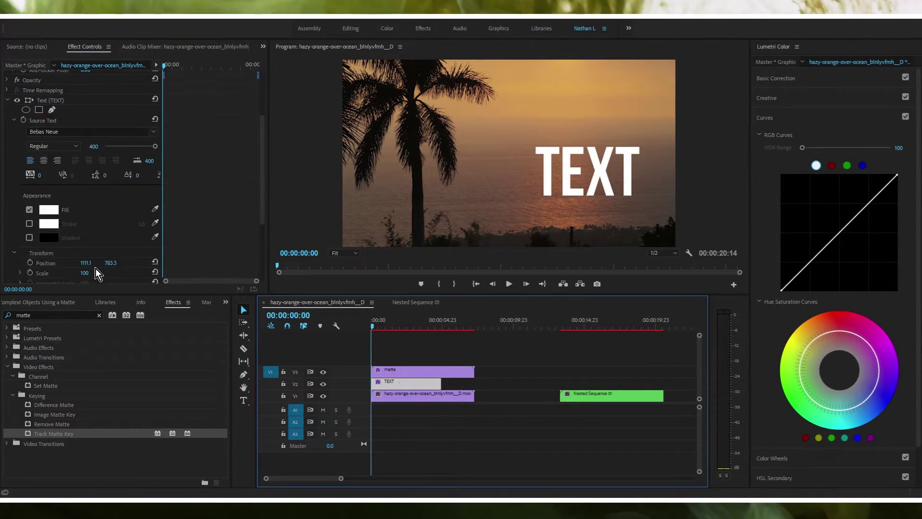
{"action": "scroll", "coordinate": [97, 268], "scroll_direction": "down", "scroll_amount": 5}
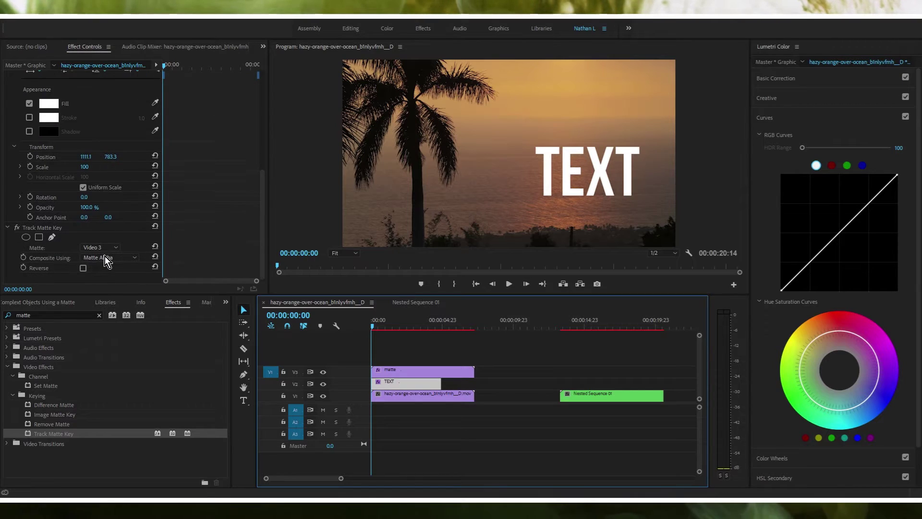
{"action": "left_click", "coordinate": [105, 257]}
{"action": "left_click", "coordinate": [112, 268]}
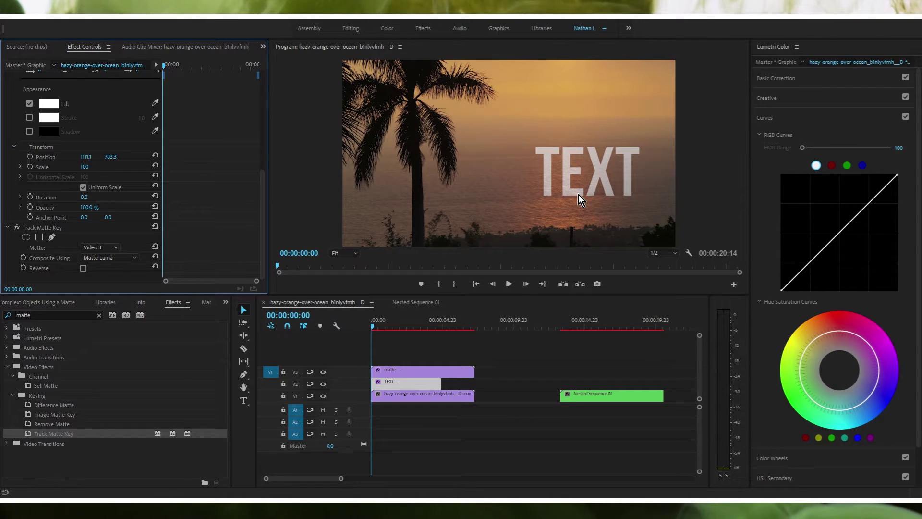
- Search the effects for 'thresh' and apply Threshold to the matte clip
{"action": "left_click", "coordinate": [427, 371]}
{"action": "left_click", "coordinate": [58, 314]}
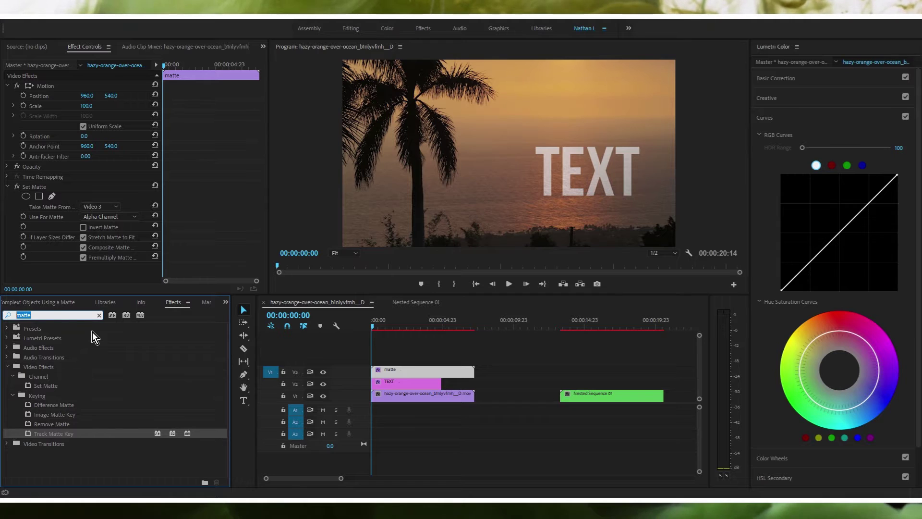
{"action": "type", "text": "threshold"}
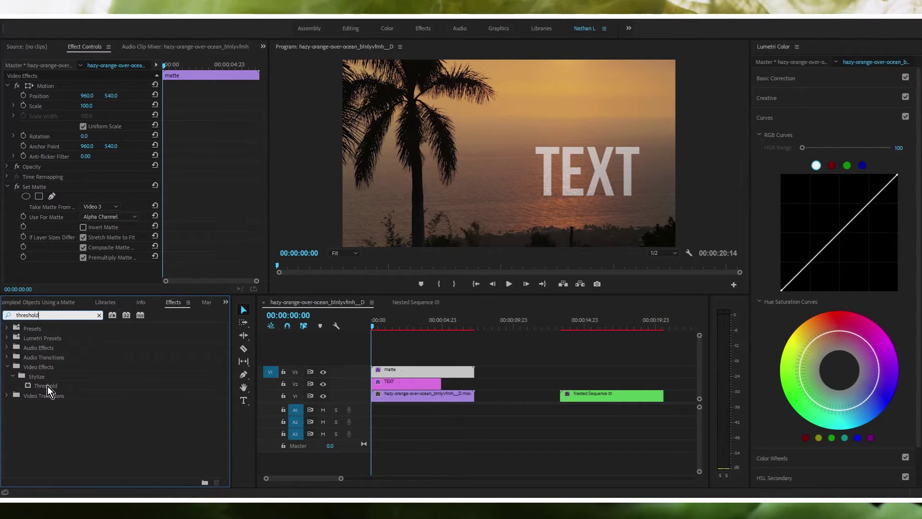
{"action": "left_click_drag", "start_coordinate": [48, 386], "coordinate": [410, 371]}
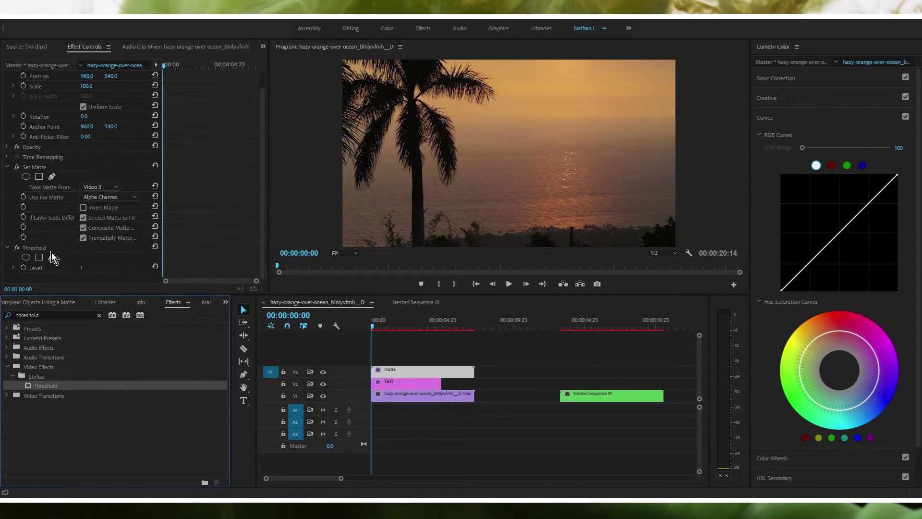
- Move Threshold above Set Matte and set its Level to 0
{"action": "left_click_drag", "start_coordinate": [35, 246], "coordinate": [63, 165]}
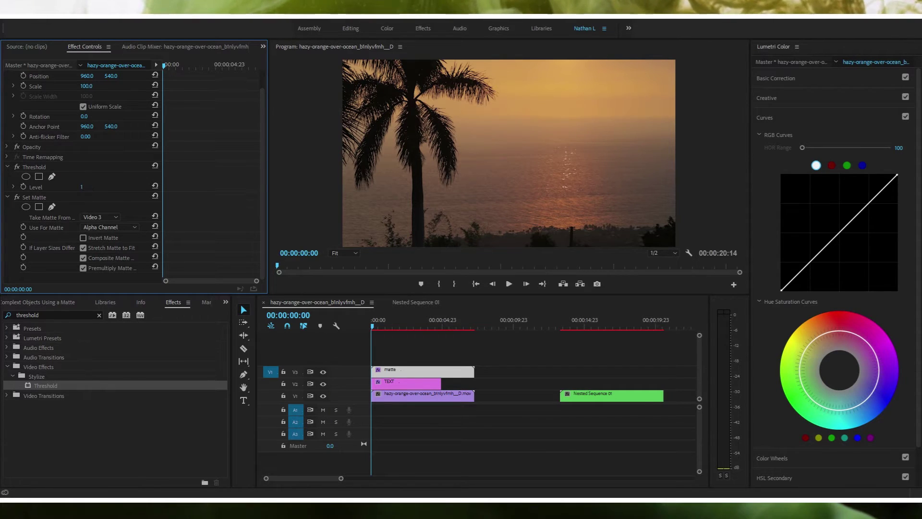
{"action": "left_click", "coordinate": [93, 185]}
{"action": "type", "text": "0"}
{"action": "key", "text": "Return"}
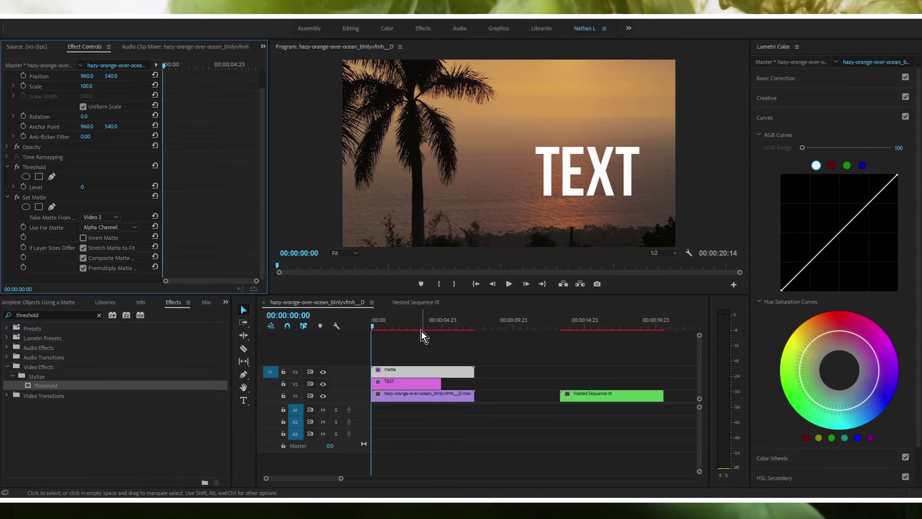
{"action": "left_click_drag", "start_coordinate": [419, 327], "coordinate": [458, 325]}
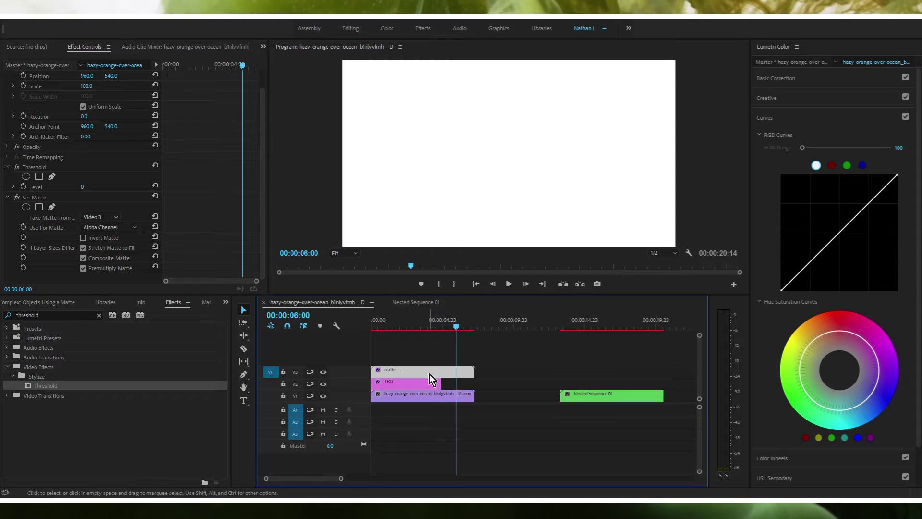
{"action": "left_click", "coordinate": [82, 188]}
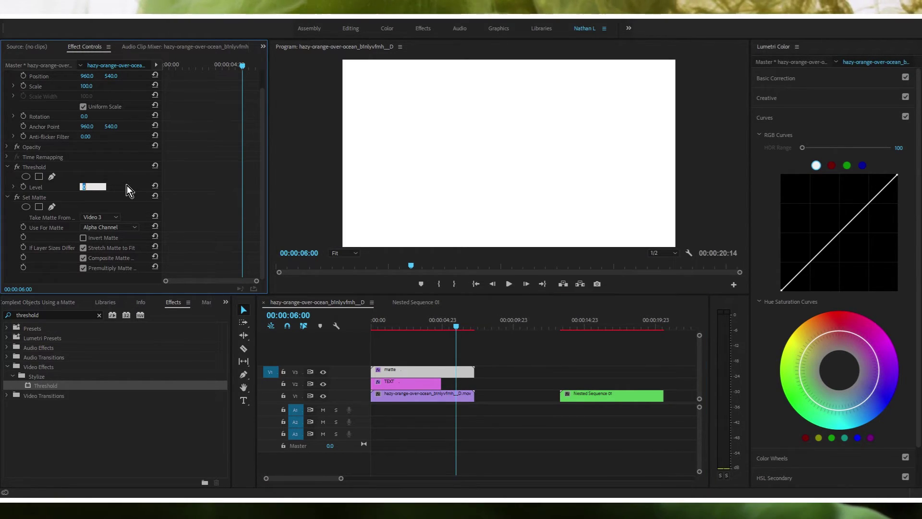
{"action": "type", "text": "0"}
{"action": "key", "text": "Return"}
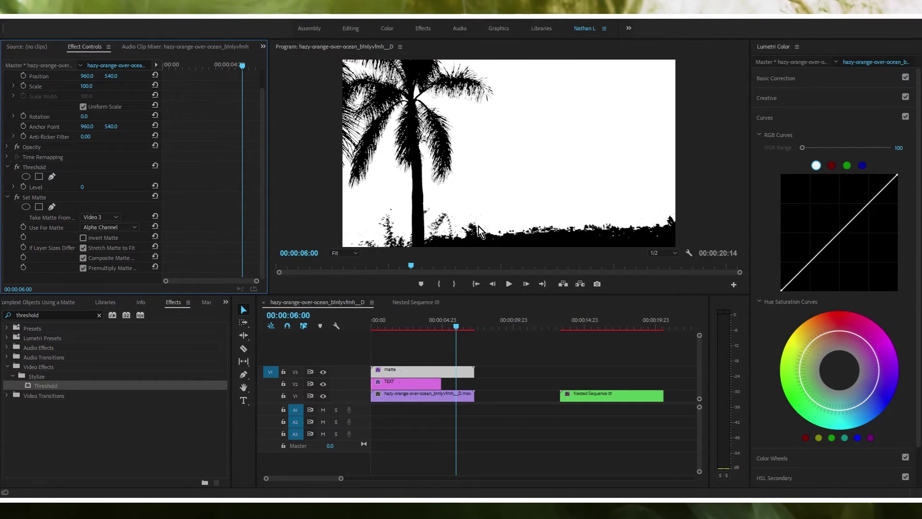
- Move the TEXT title up and left behind the palm fronds, checking frames near 00:00:04:10
{"action": "left_click", "coordinate": [378, 326]}
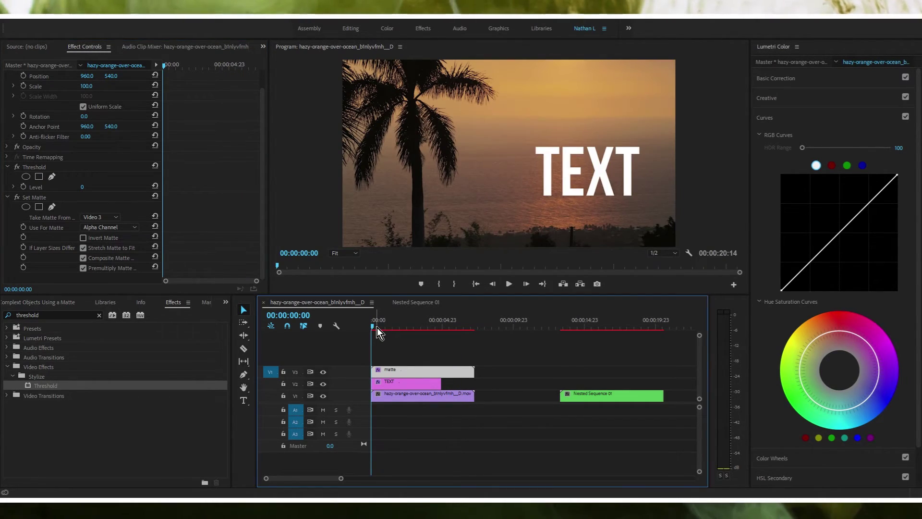
{"action": "left_click_drag", "start_coordinate": [566, 161], "coordinate": [488, 156]}
{"action": "left_click", "coordinate": [457, 328]}
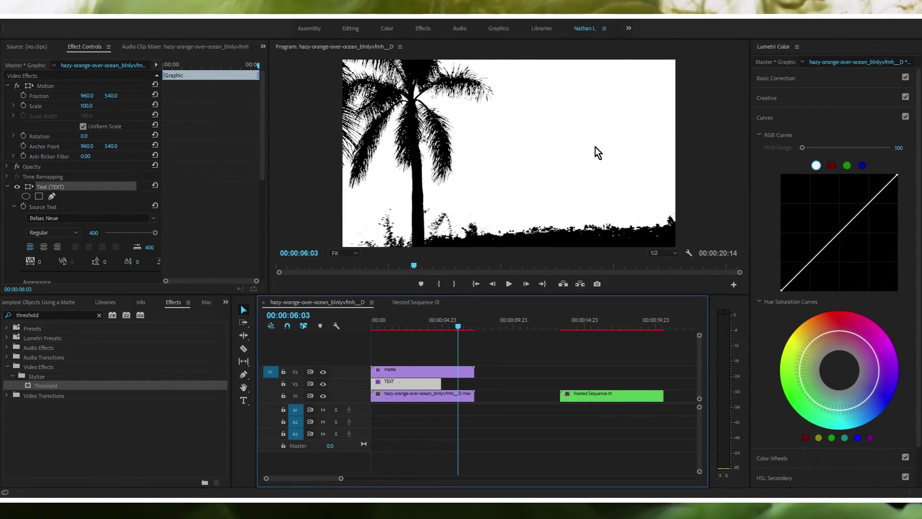
{"action": "left_click_drag", "start_coordinate": [467, 321], "coordinate": [435, 321]}
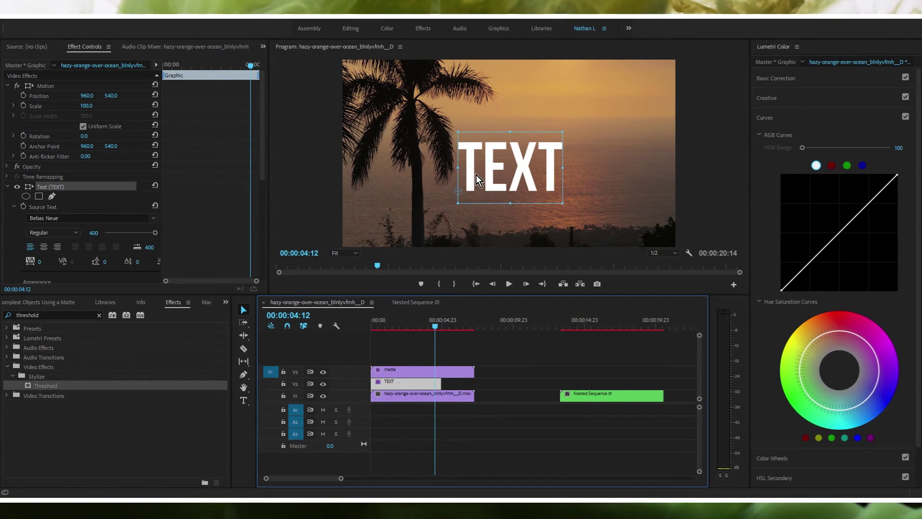
{"action": "left_click_drag", "start_coordinate": [476, 174], "coordinate": [468, 119]}
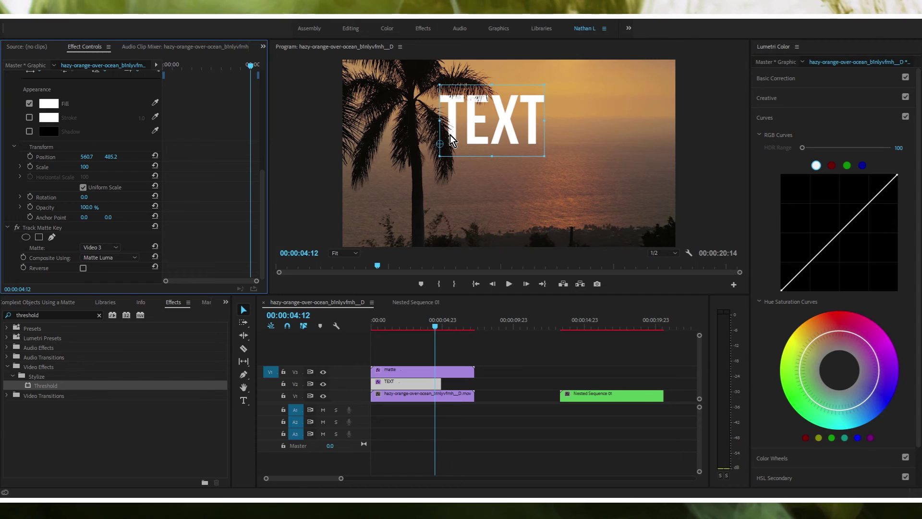
{"action": "key", "text": "Left"}
{"action": "key", "text": "Left"}
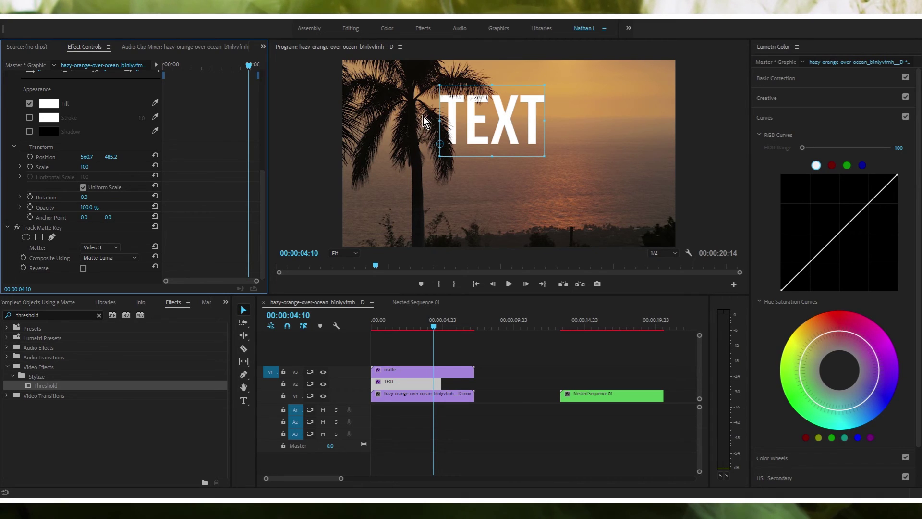
{"action": "left_click", "coordinate": [429, 135]}
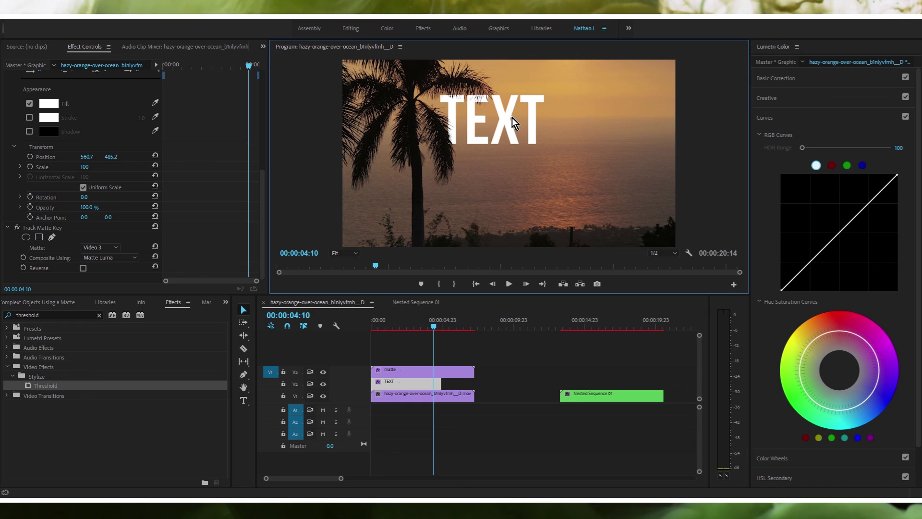
{"action": "left_click", "coordinate": [488, 372]}
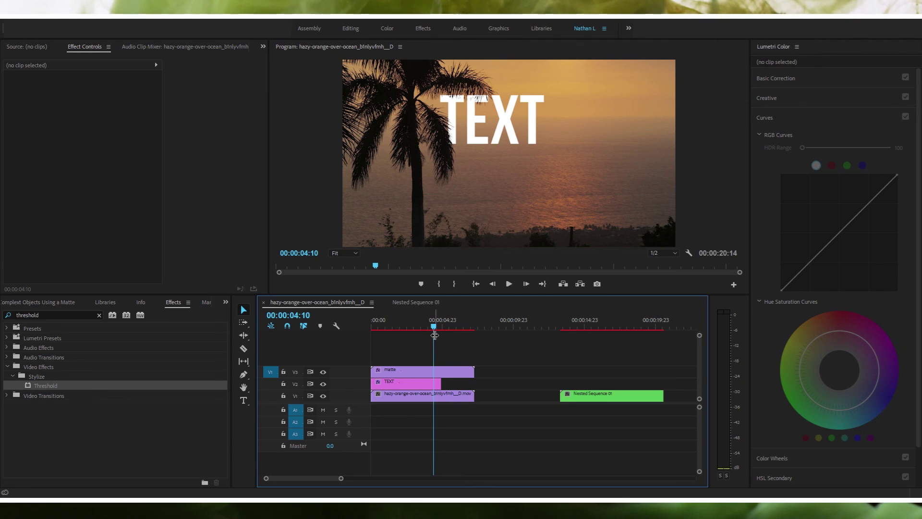
{"action": "key", "text": "Home"}
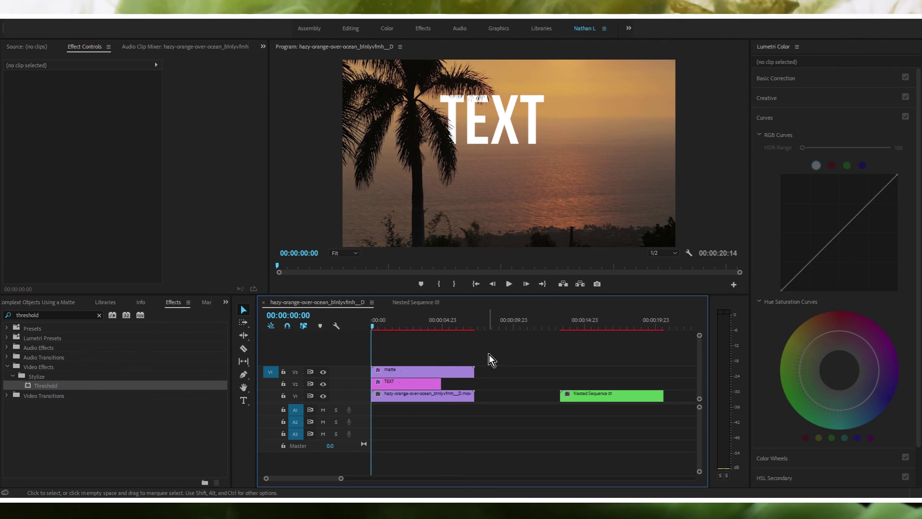